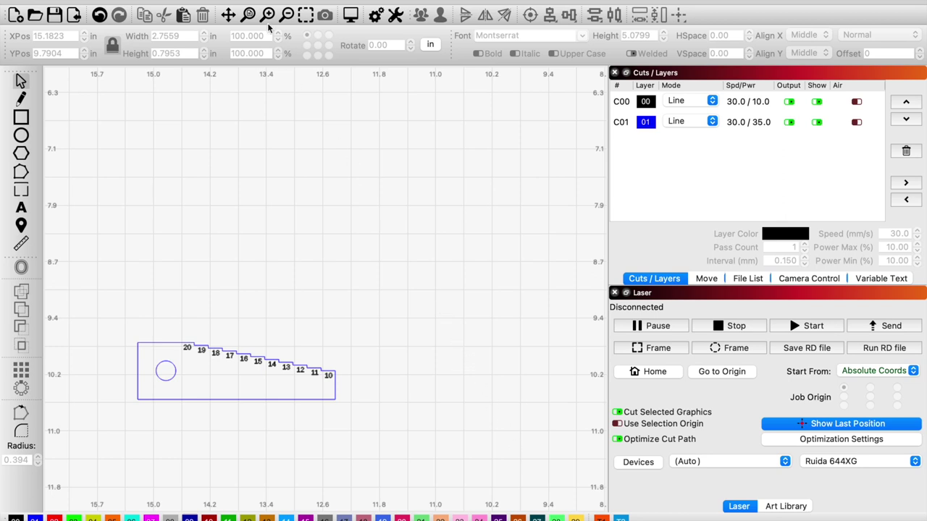
Enable the Library window from the Window menu and bring its tab to the front in the right dock.
click(224, 0)
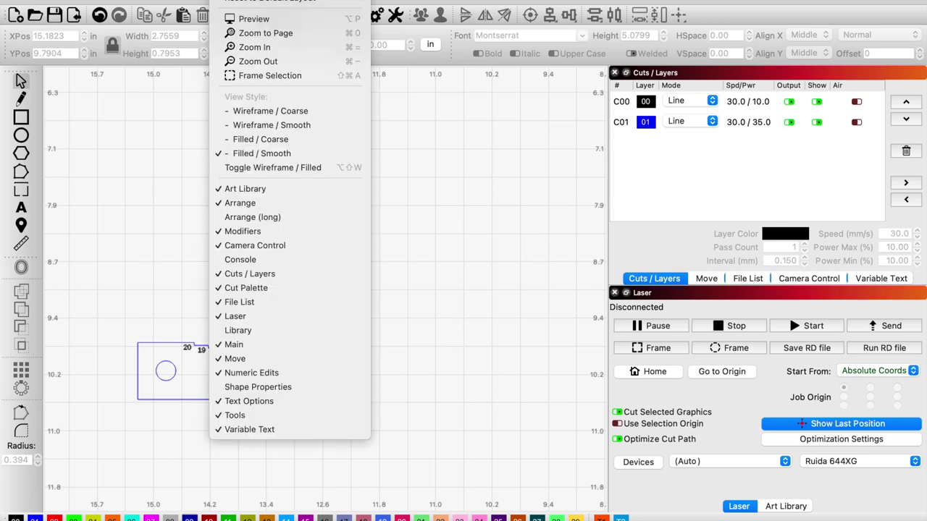
click(242, 333)
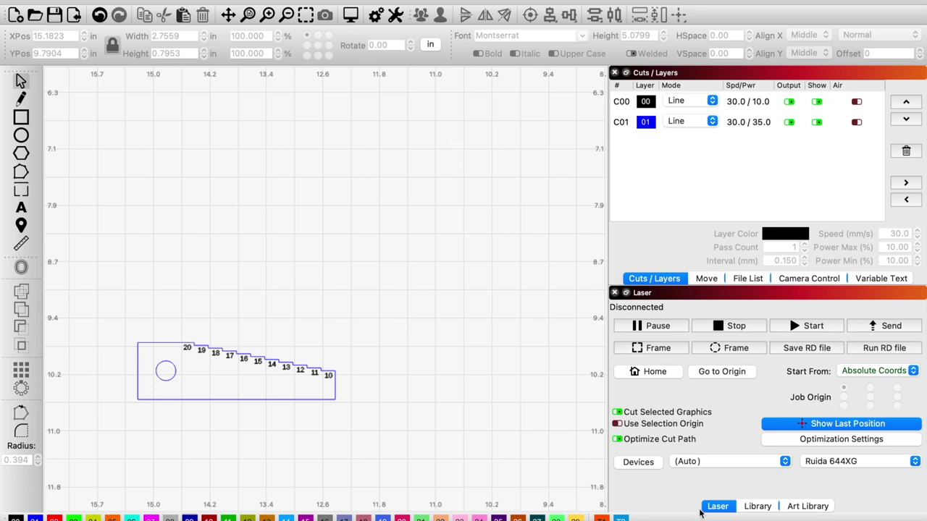
click(754, 509)
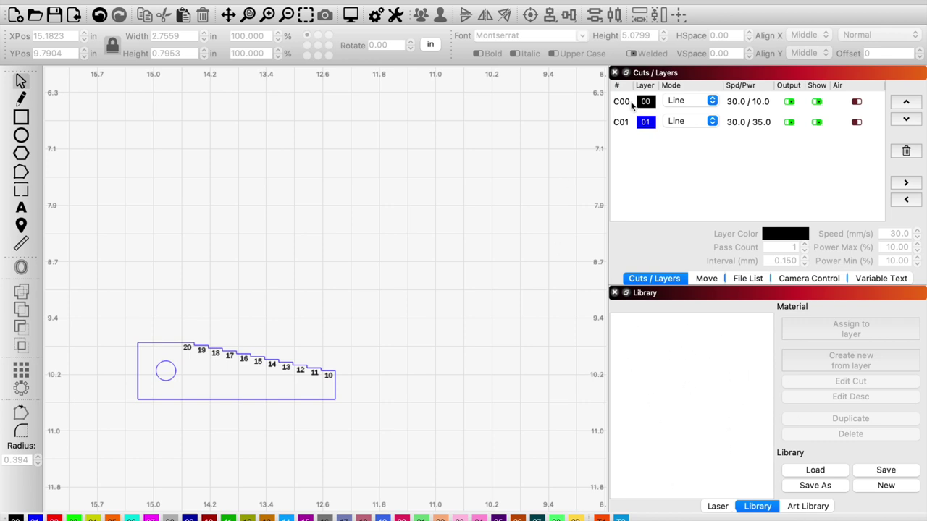
Select the stepped part, then select the blue C01 layer (30 mm/s, 35% power).
drag(110, 302, 400, 430)
click(361, 413)
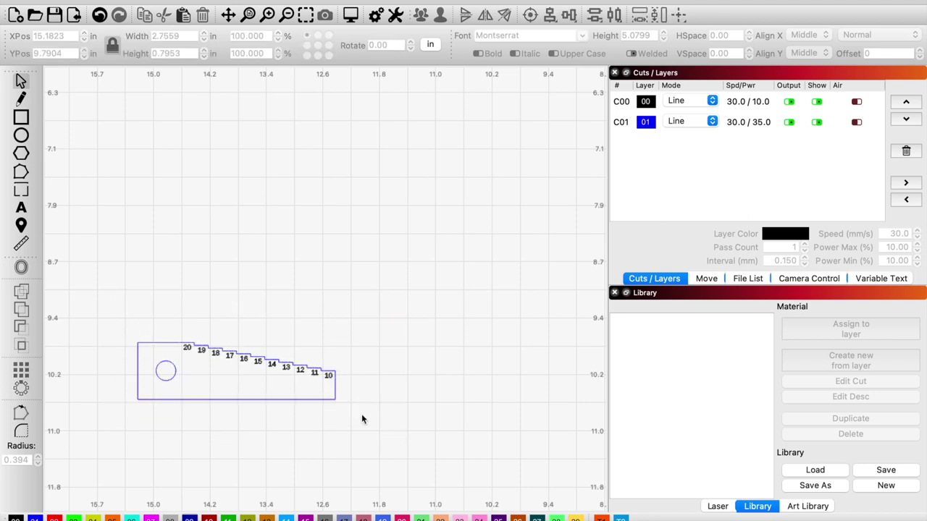
click(747, 122)
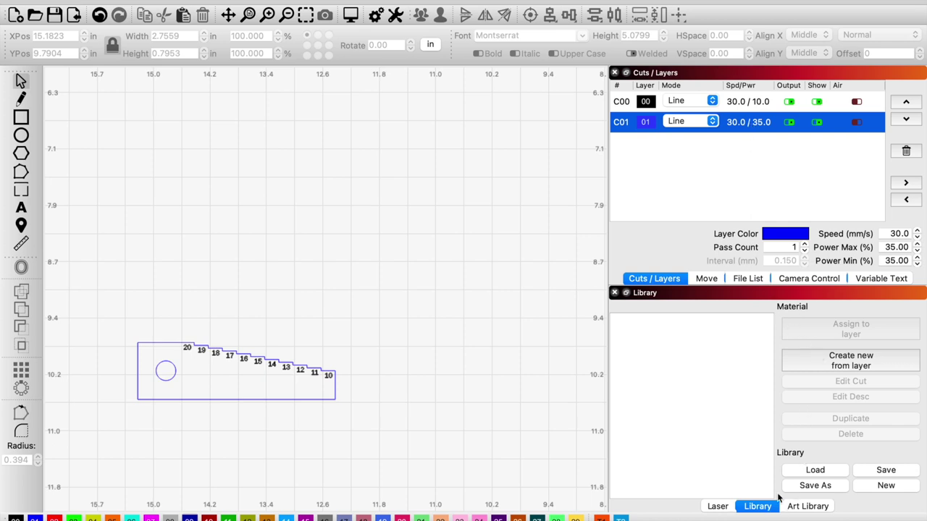
Start a new preset from layer C01 named Baltic Birch with thickness .125.
click(858, 366)
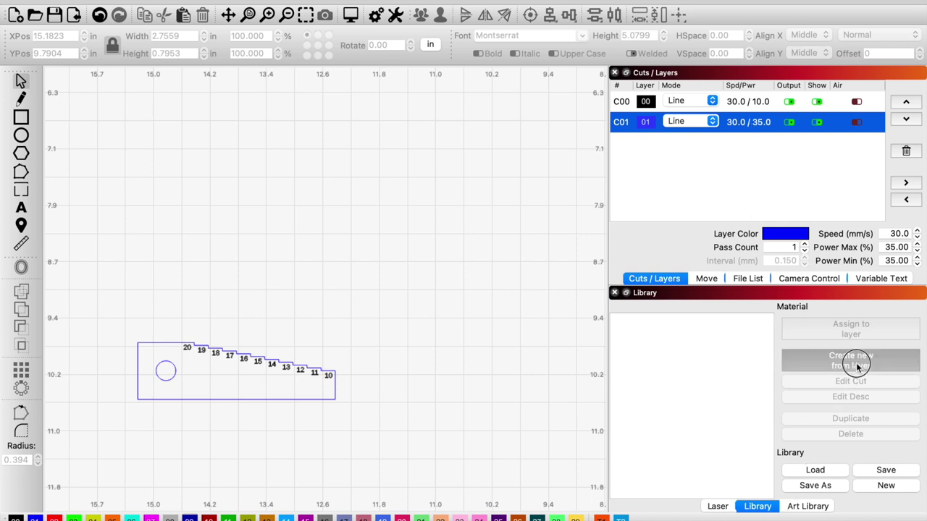
click(796, 315)
text(B)
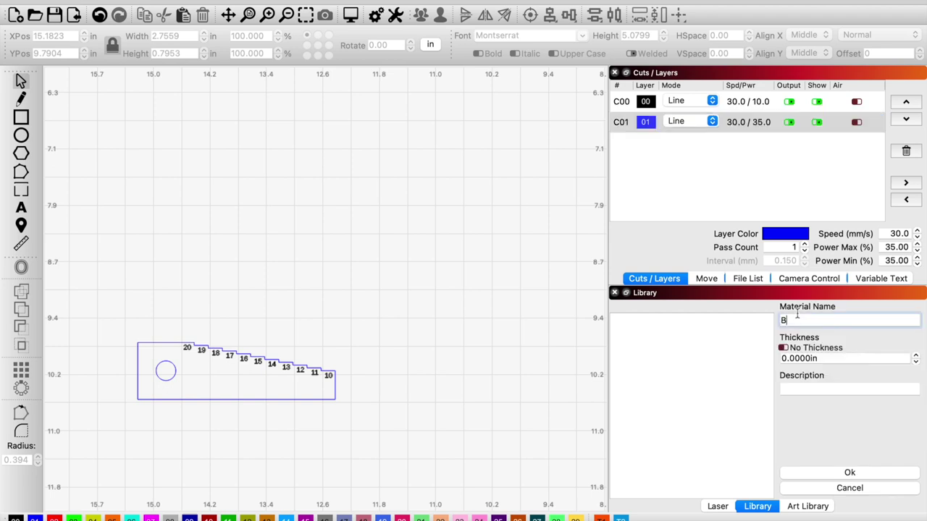
text(altic Birch)
double_click(801, 360)
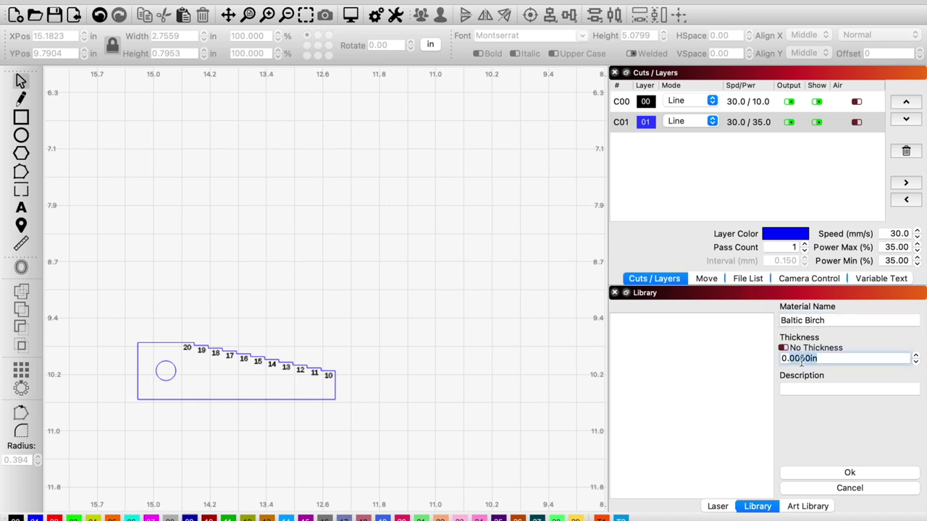
text(.125)
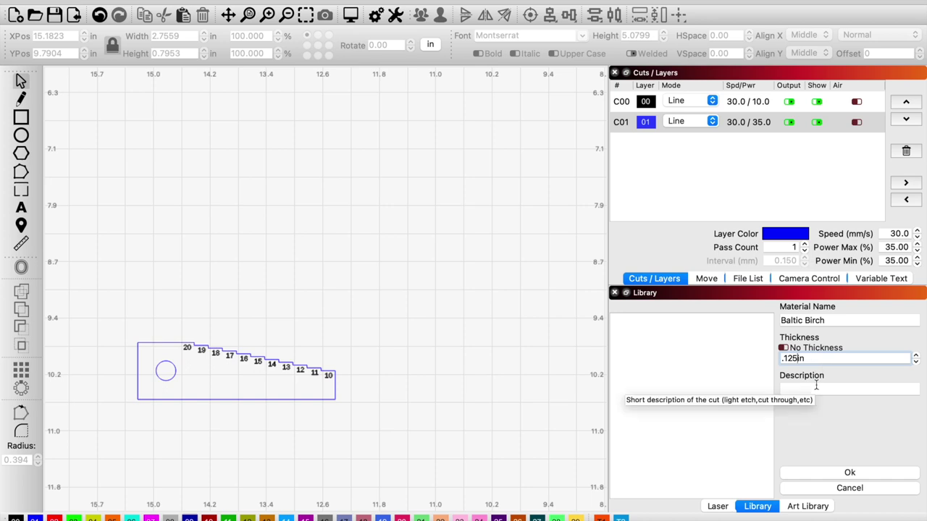
click(816, 387)
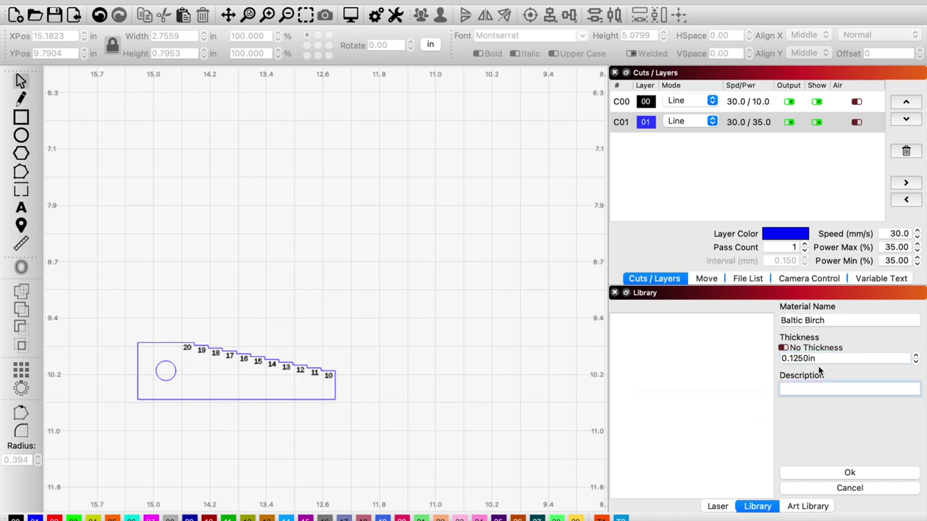
Toggle the measurement units between millimetres and inches, leaving them on inches.
click(430, 45)
click(429, 49)
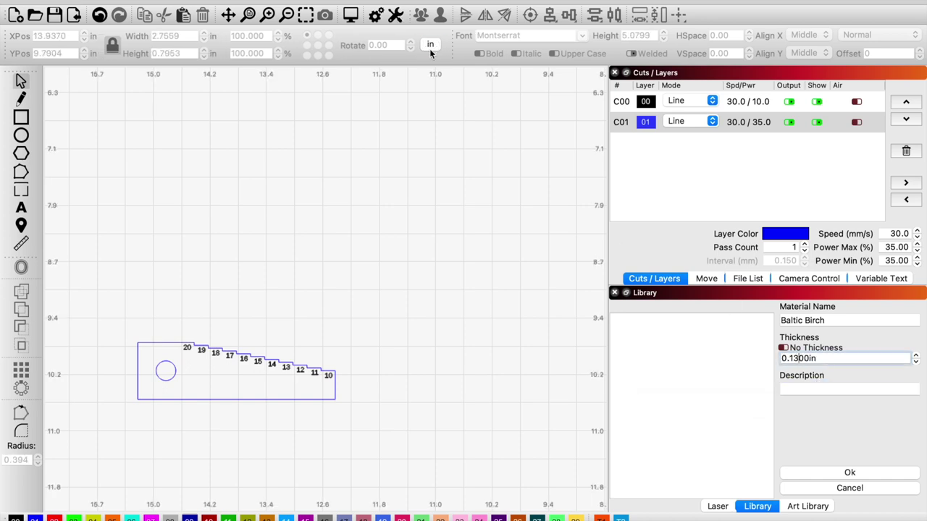
click(429, 49)
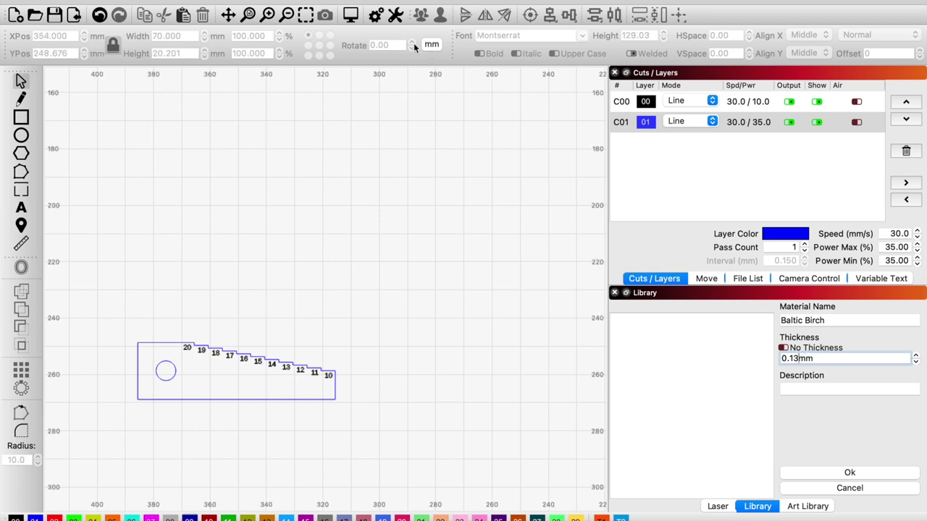
click(423, 46)
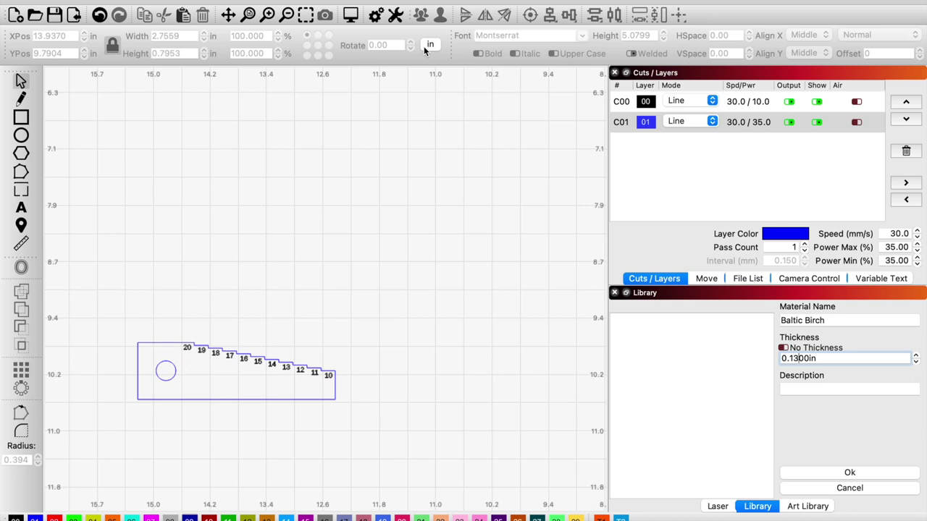
click(424, 46)
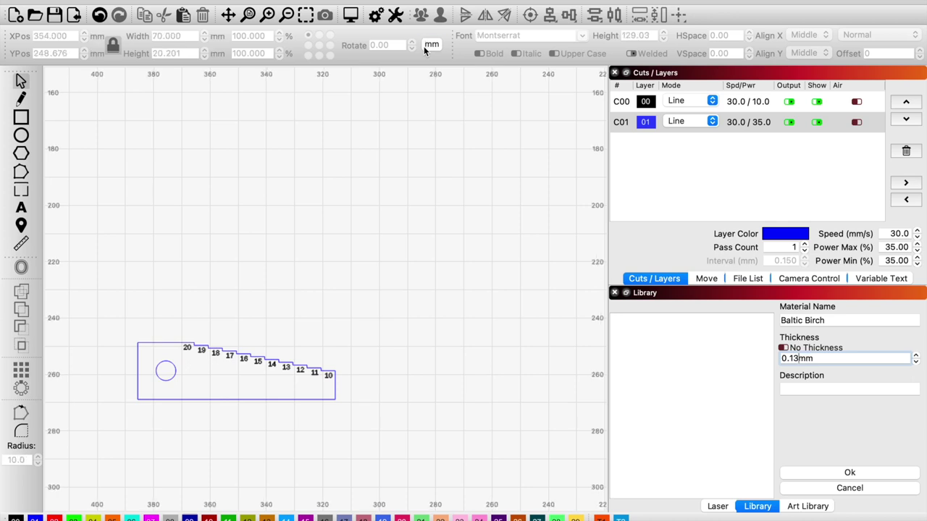
click(424, 46)
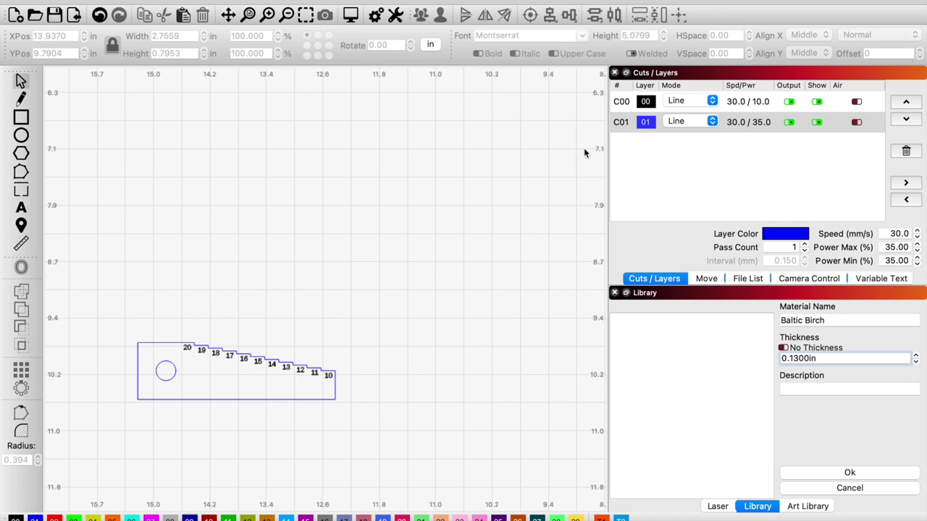
Correct the preset thickness to 0.1250in.
double_click(792, 358)
click(793, 358)
key(shift+End)
text(15in)
key(Left)
key(Left)
key(Delete)
text(2)
click(796, 391)
Describe the preset as Cut Through and confirm it.
text(Cut)
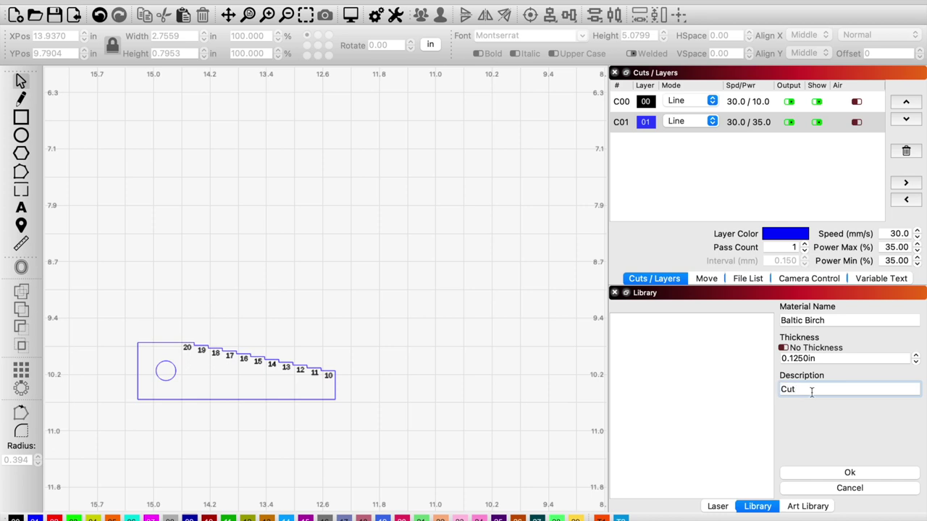
text( Through)
double_click(850, 390)
click(849, 389)
double_click(850, 390)
click(851, 390)
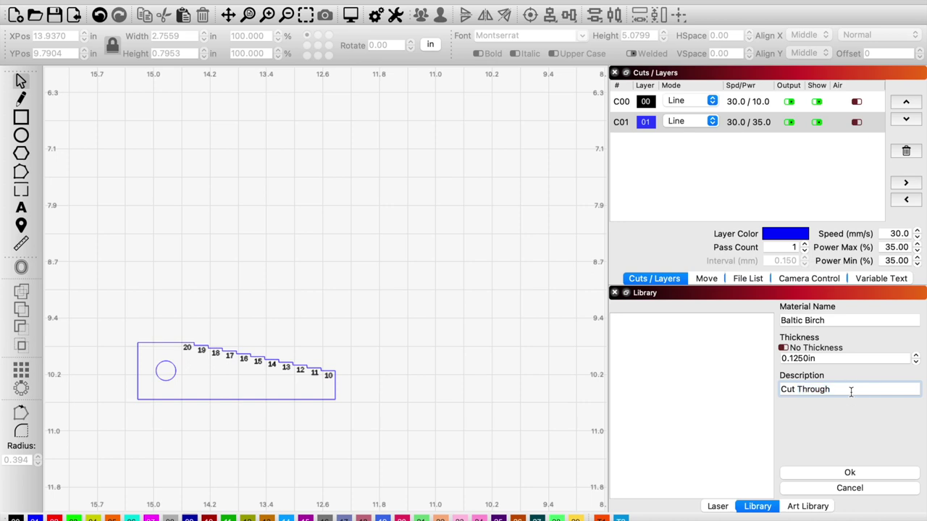
click(848, 474)
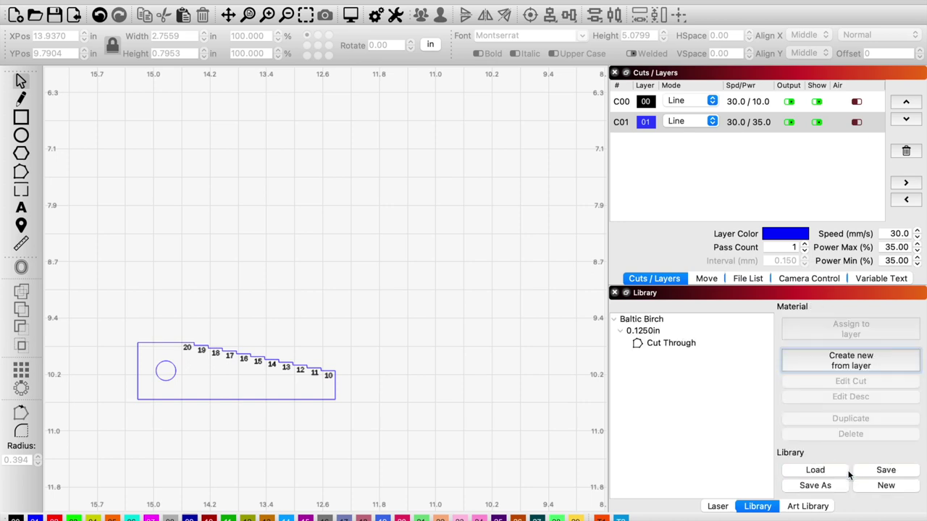
Select the Baltic Birch 0.1250in Cut Through preset, then the black C00 layer.
click(636, 323)
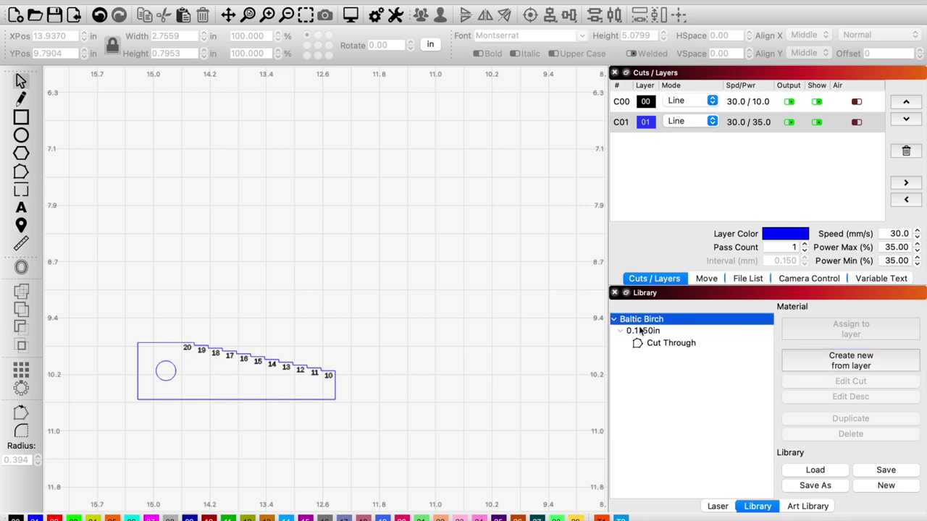
click(641, 331)
click(659, 344)
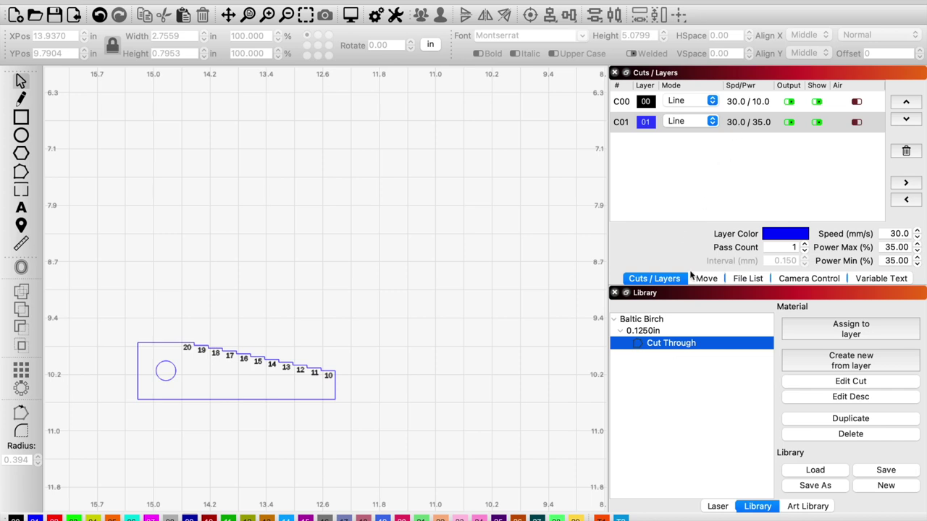
click(748, 104)
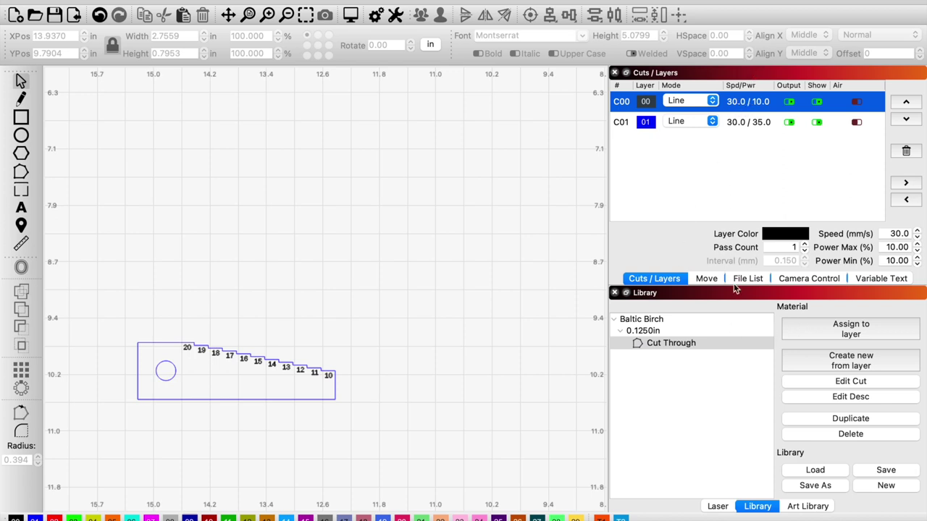
Create a no-thickness Baltic Birch preset from C00 with description Score.
click(850, 366)
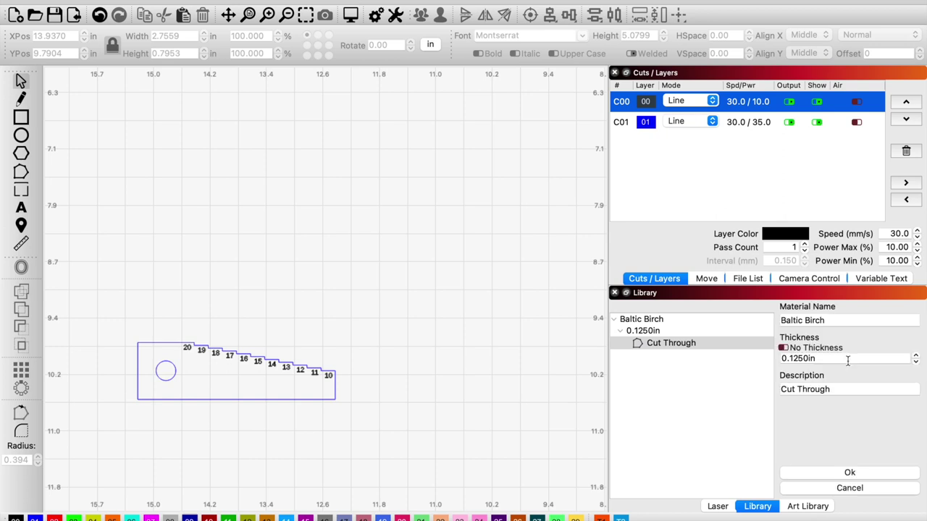
click(782, 348)
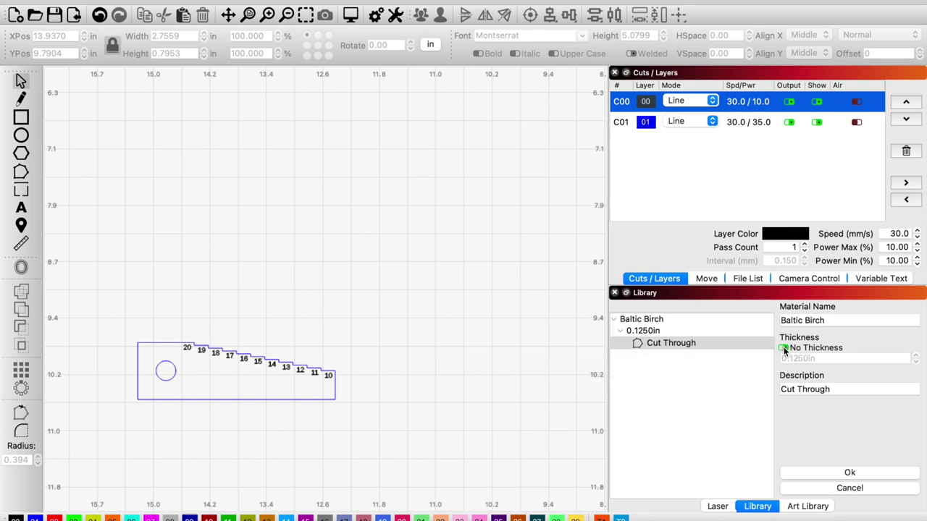
click(834, 390)
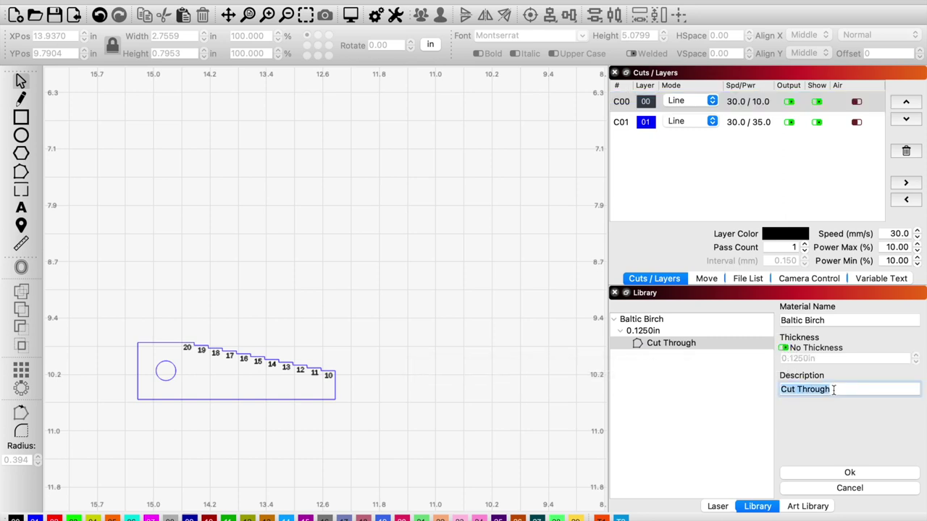
text(Score)
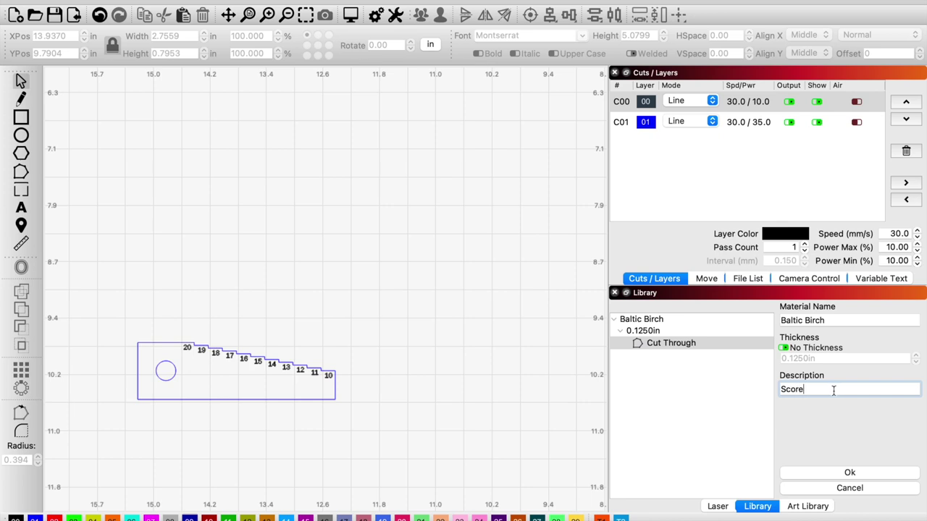
click(838, 467)
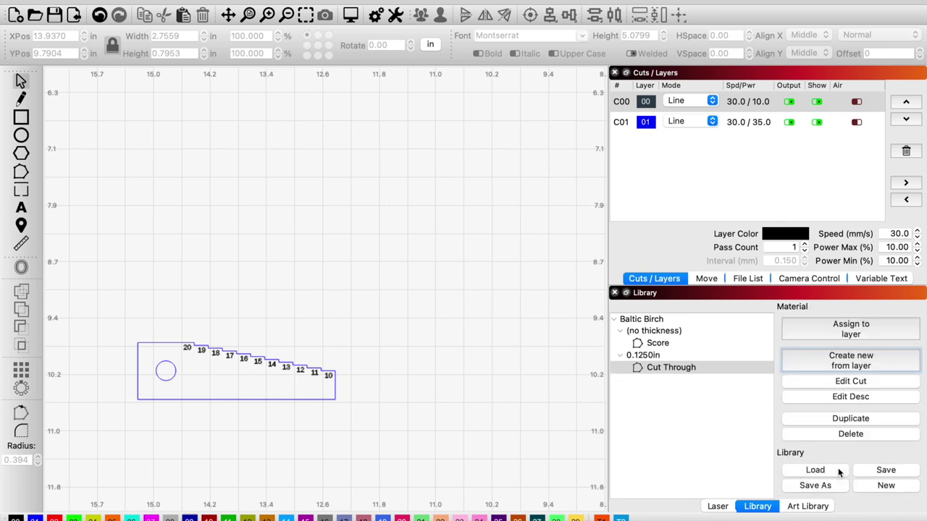
Browse the Baltic Birch presets, then draw a 2.4617 × 2.0125 in rectangle on new layer C02.
click(658, 367)
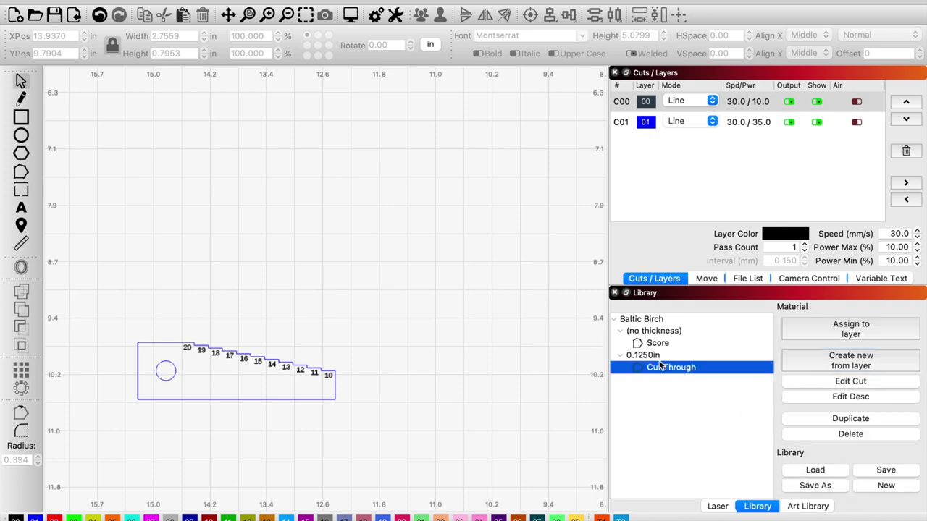
click(656, 345)
click(614, 318)
click(615, 318)
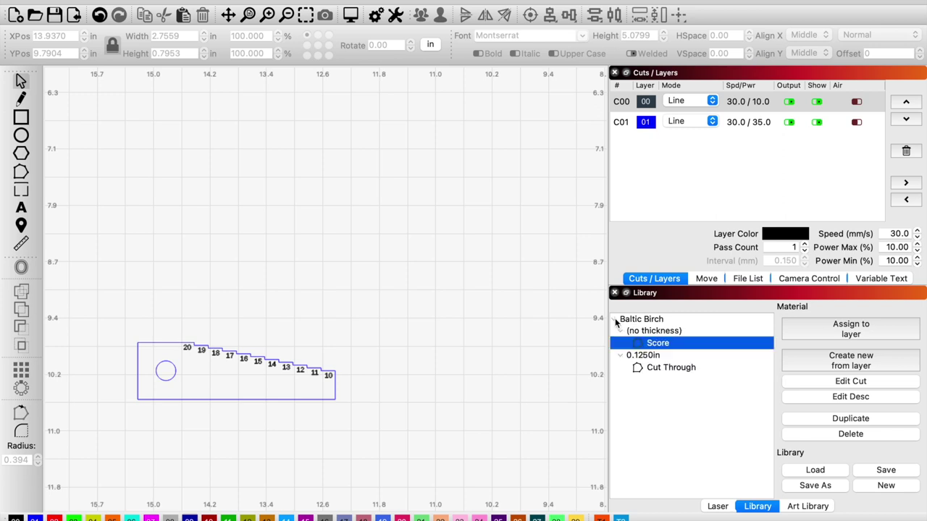
click(663, 367)
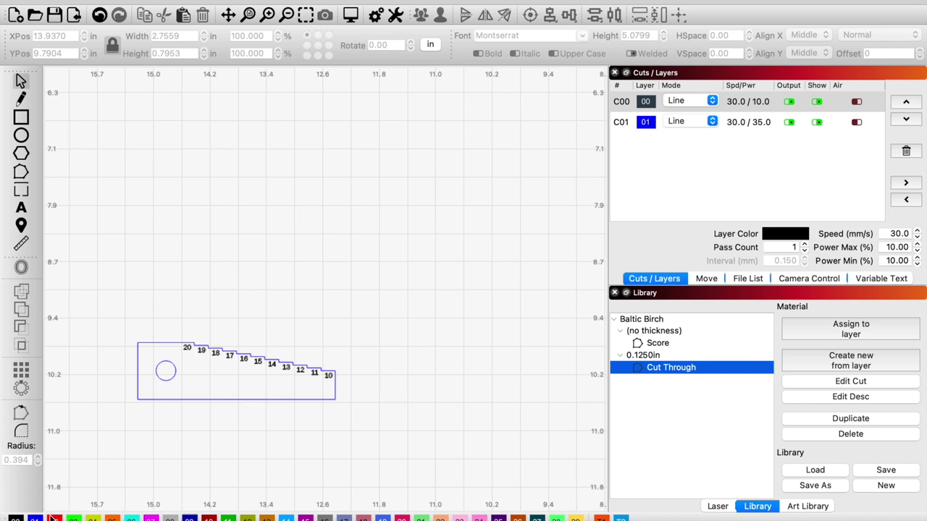
click(20, 121)
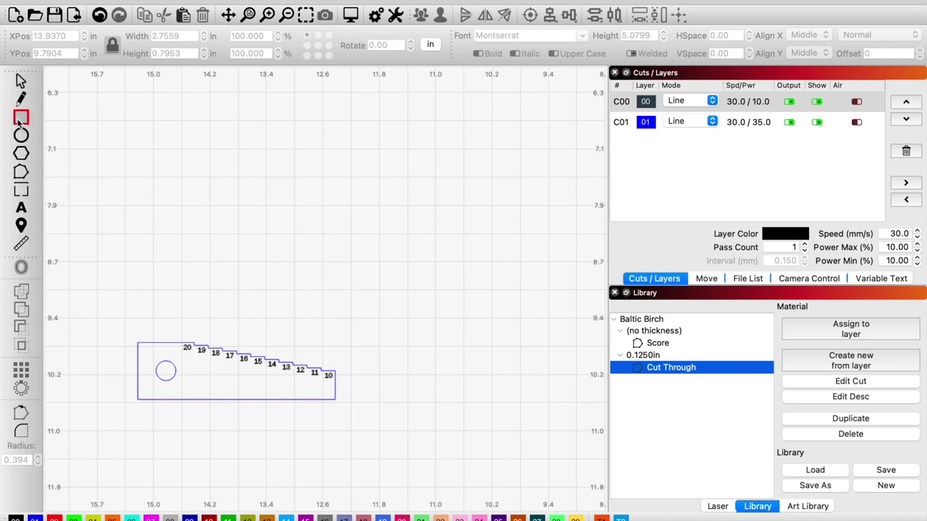
drag(325, 150, 502, 293)
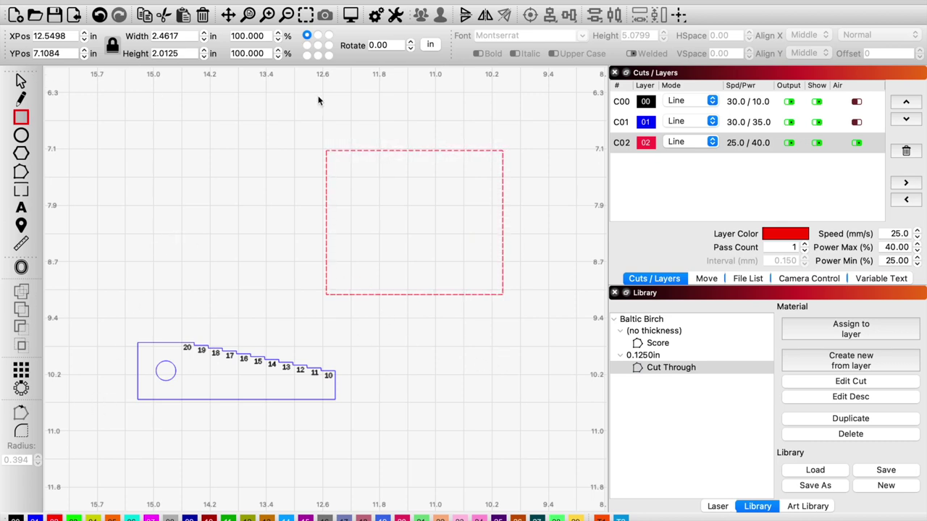
Assign the Baltic Birch Cut Through preset to layer C02 and turn on its air assist.
click(740, 145)
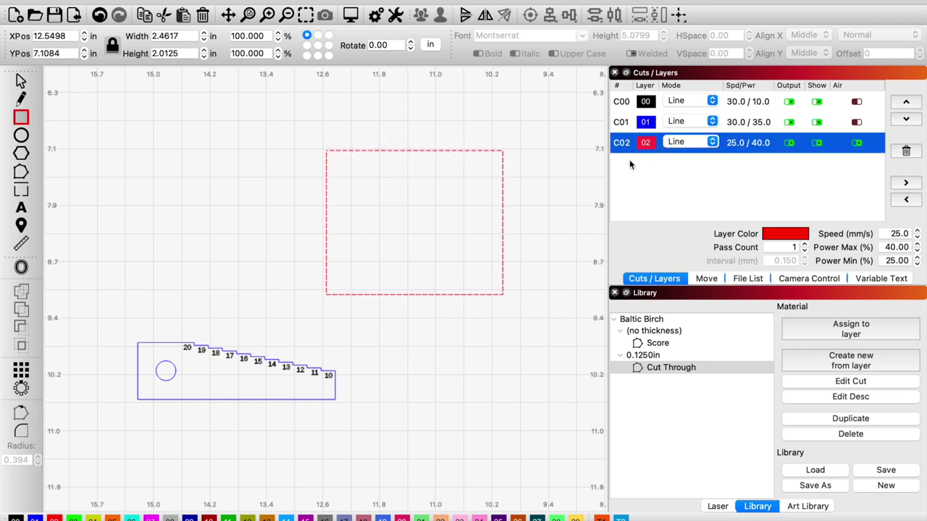
click(675, 368)
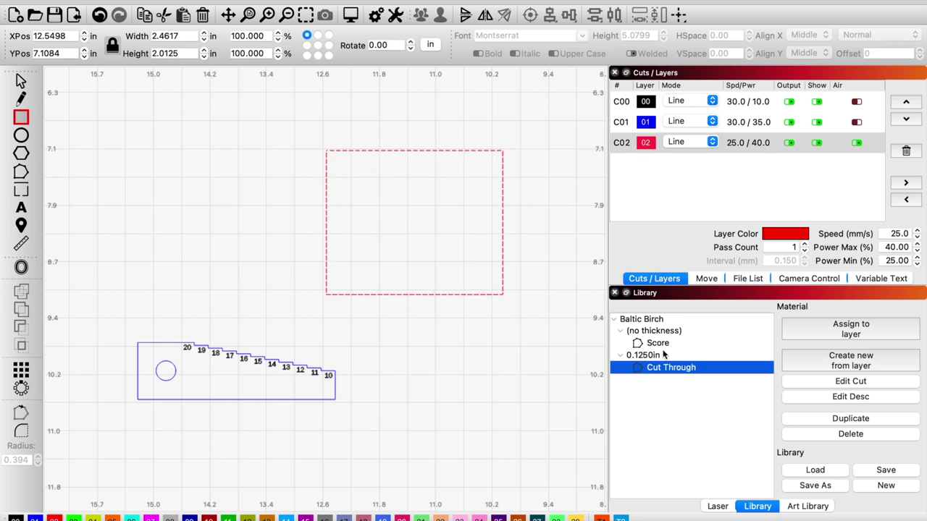
click(659, 343)
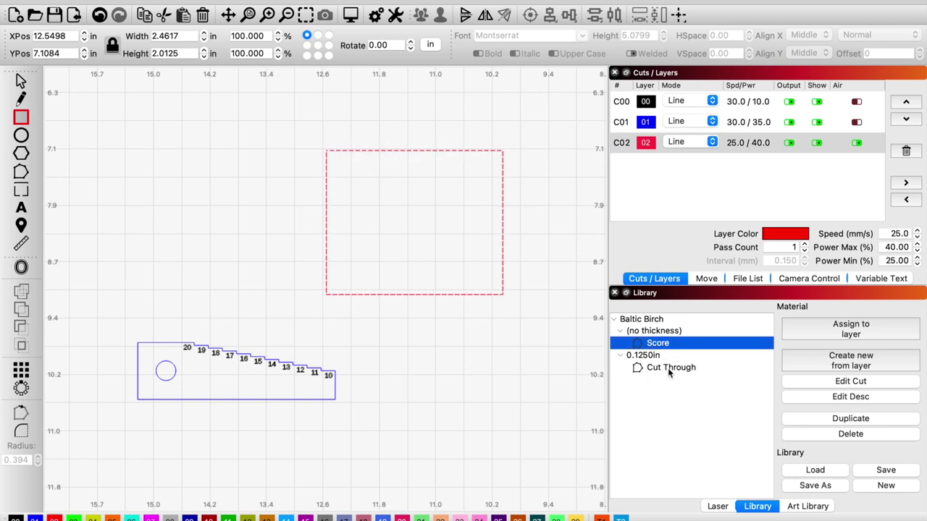
click(667, 368)
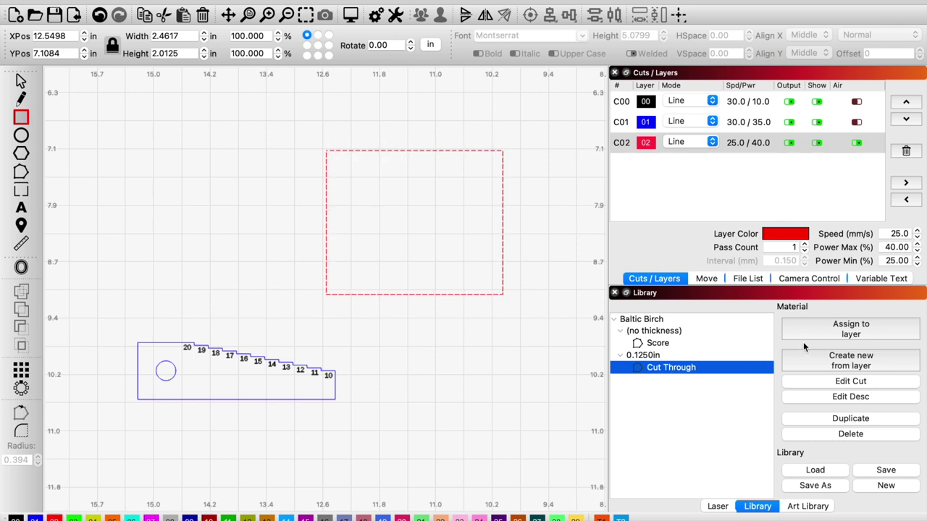
click(840, 332)
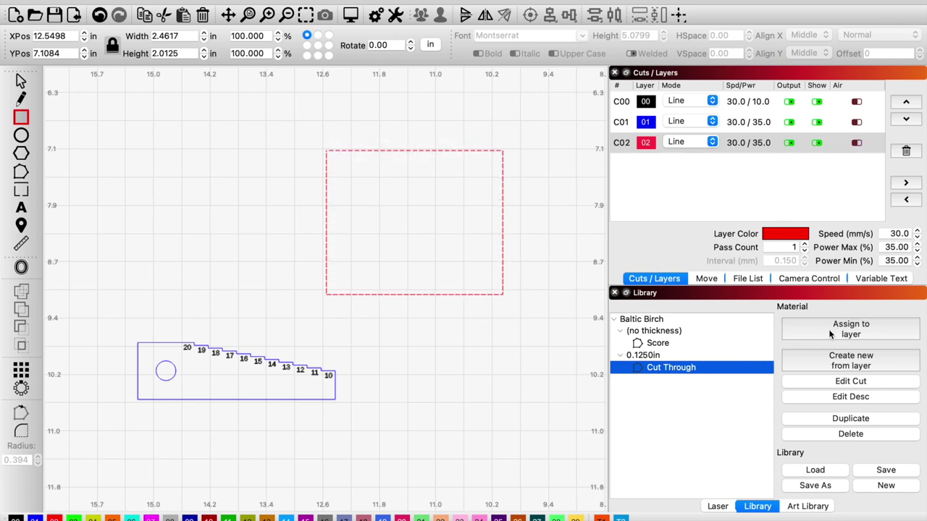
click(857, 143)
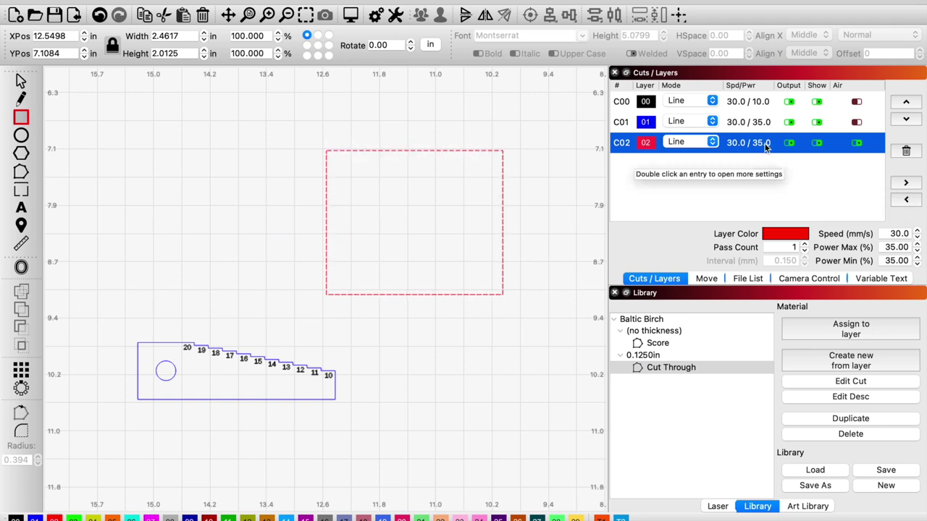
Paste C02's settings onto C00, then undo to restore C00's 20 mm/s, 10% power.
click(908, 184)
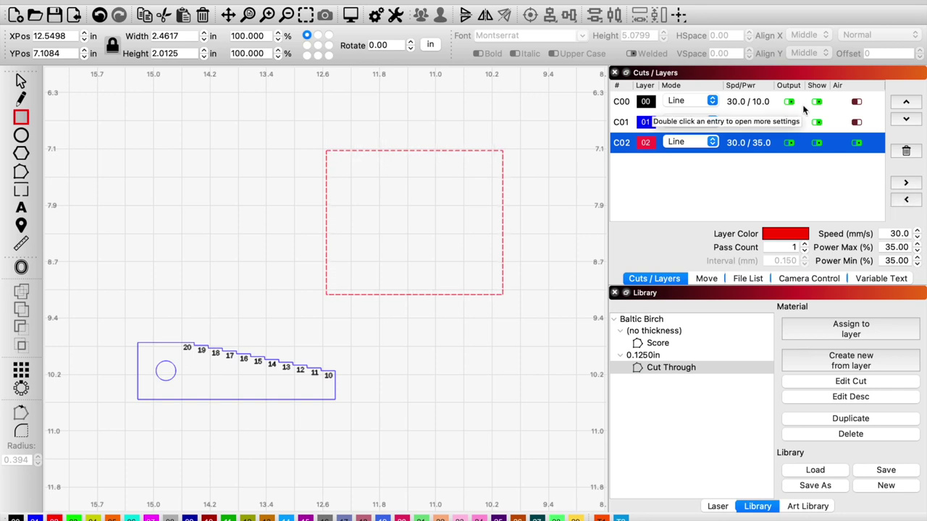
click(762, 103)
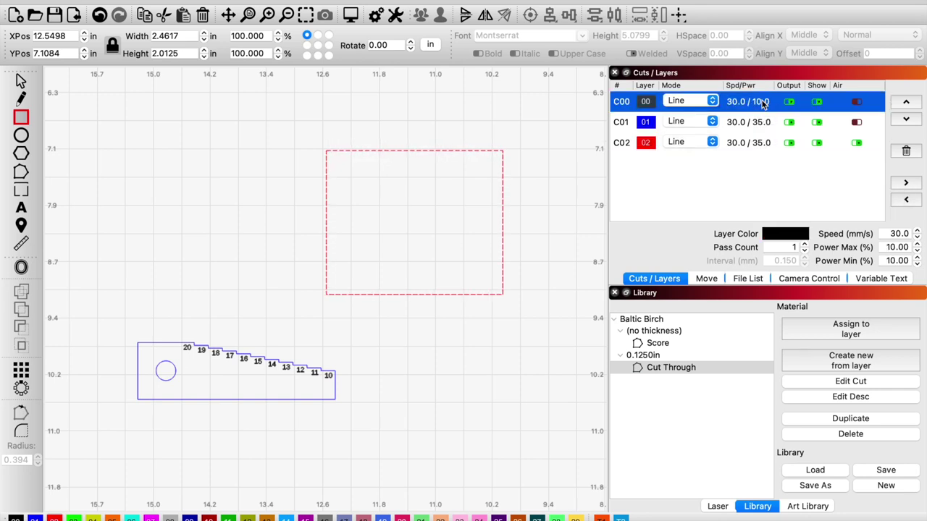
click(906, 206)
key(ctrl+z)
click(522, 309)
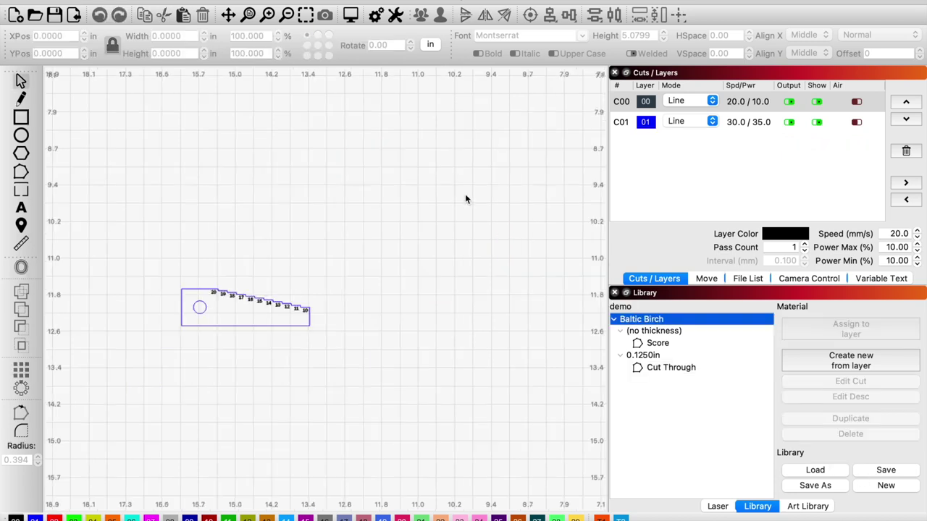
Save the library as demo.clb, replacing the existing file.
click(814, 485)
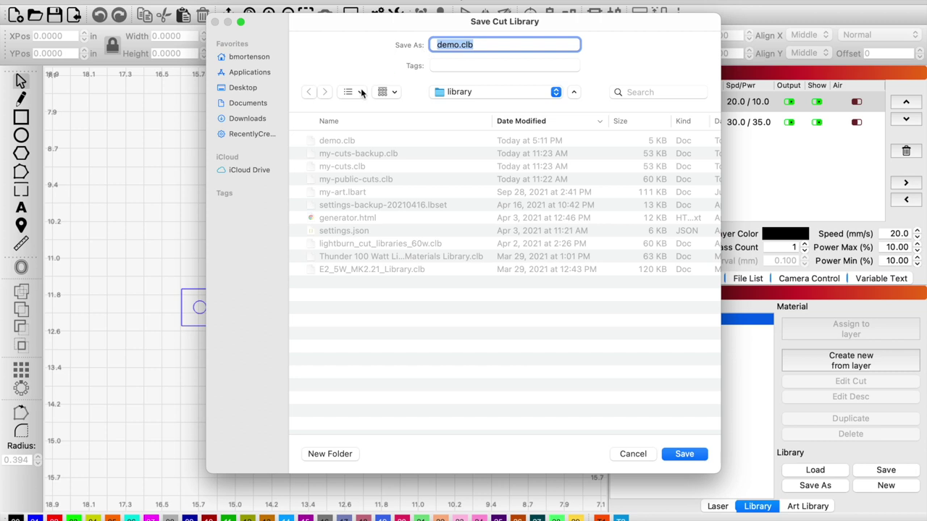
click(500, 48)
click(684, 454)
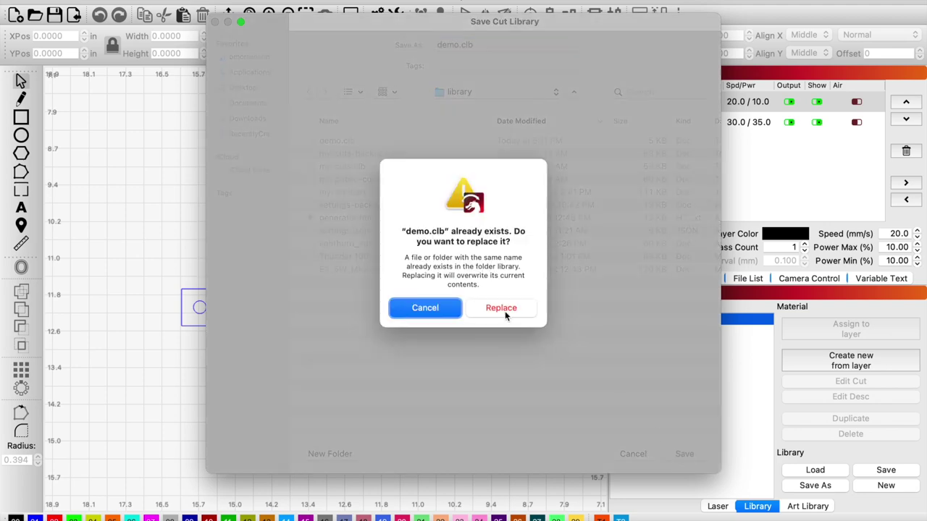
click(505, 310)
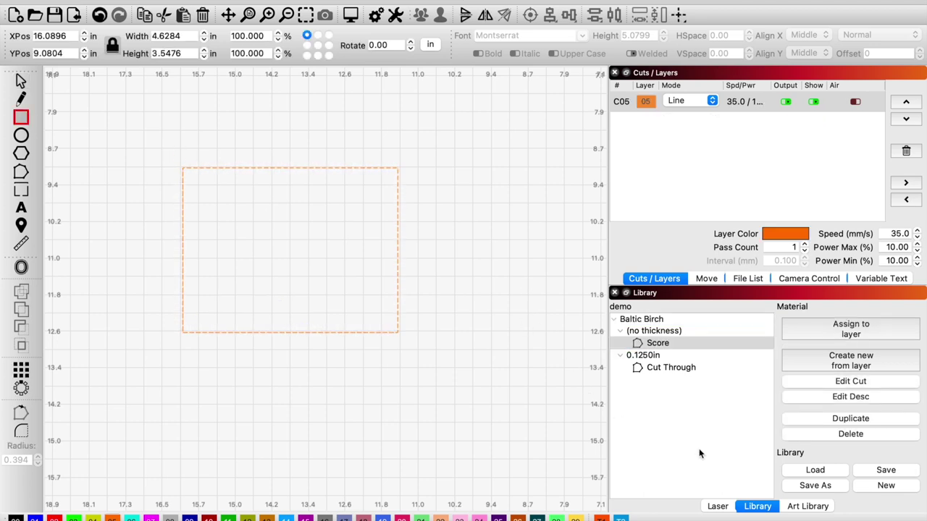
Load the my-cuts.clb library.
click(809, 471)
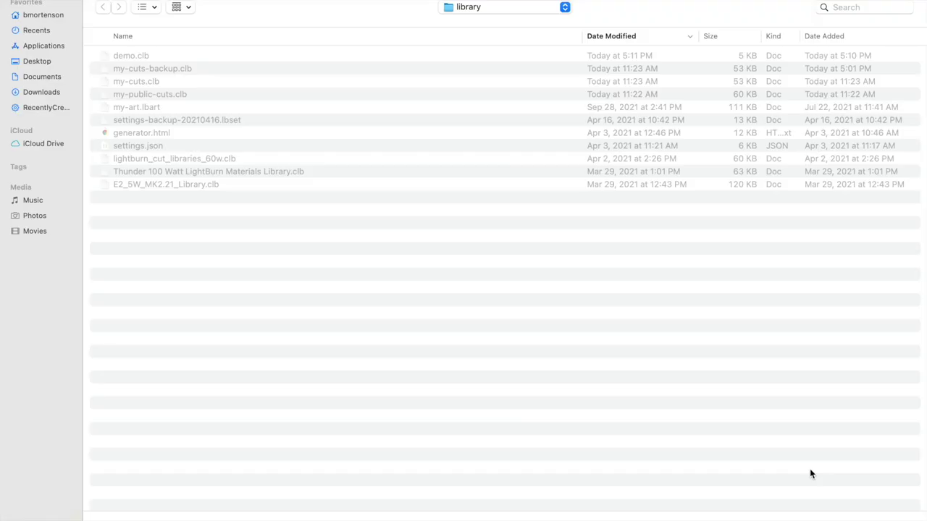
click(134, 83)
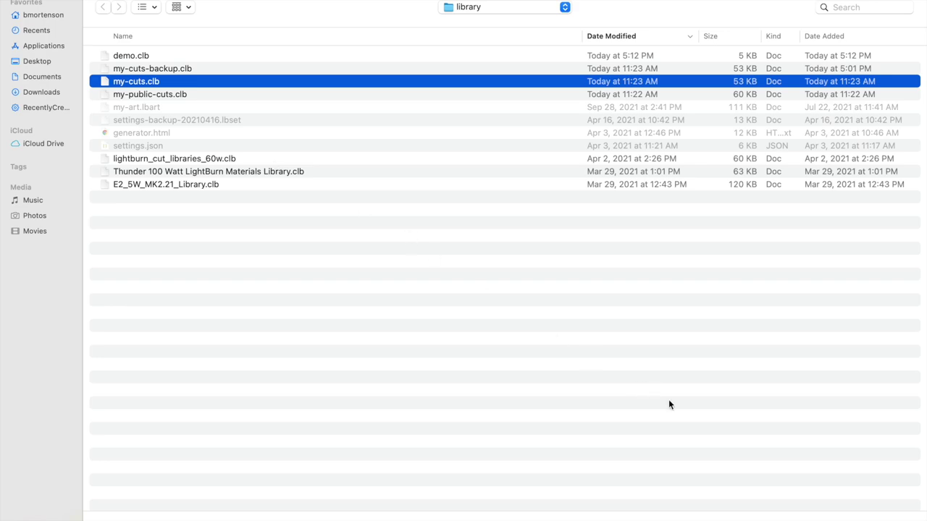
click(883, 518)
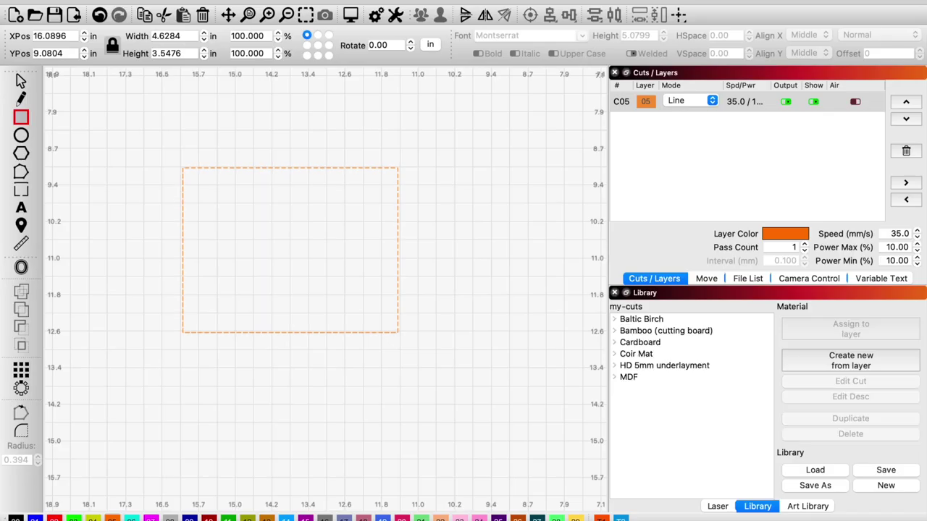
Assign my-cuts' Baltic Birch 0.1250in Cut Through preset to layer C05.
click(615, 319)
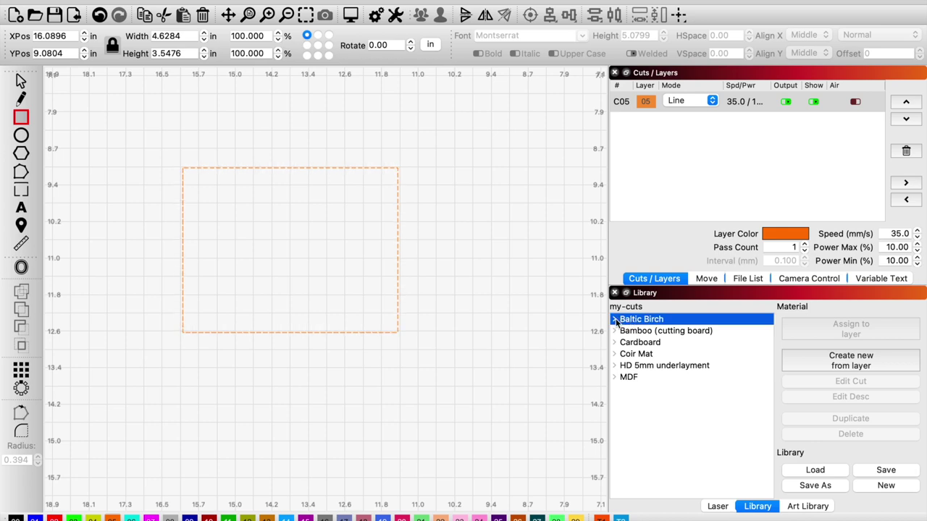
click(615, 319)
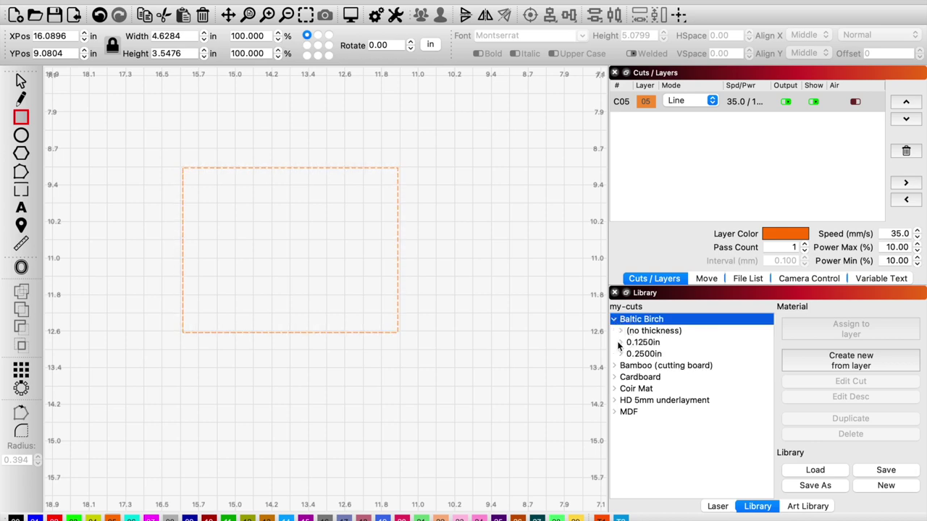
click(619, 341)
click(620, 342)
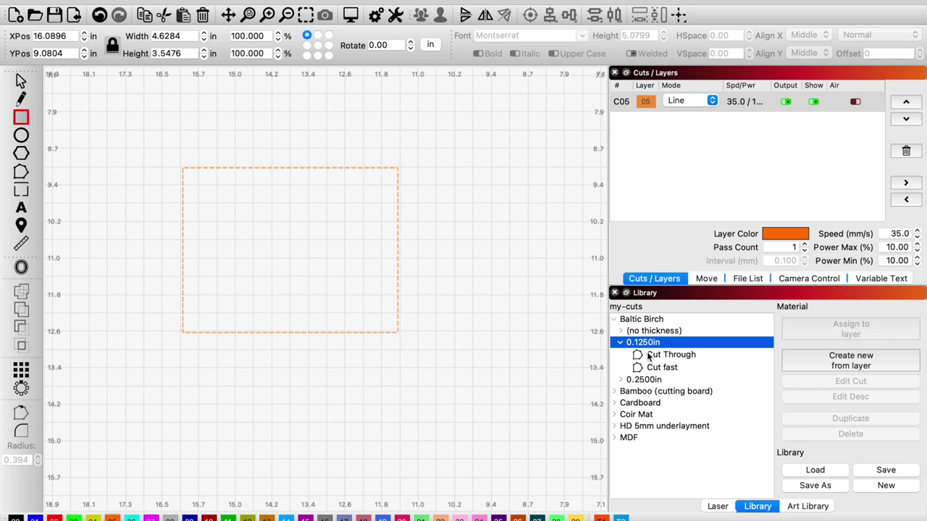
click(649, 355)
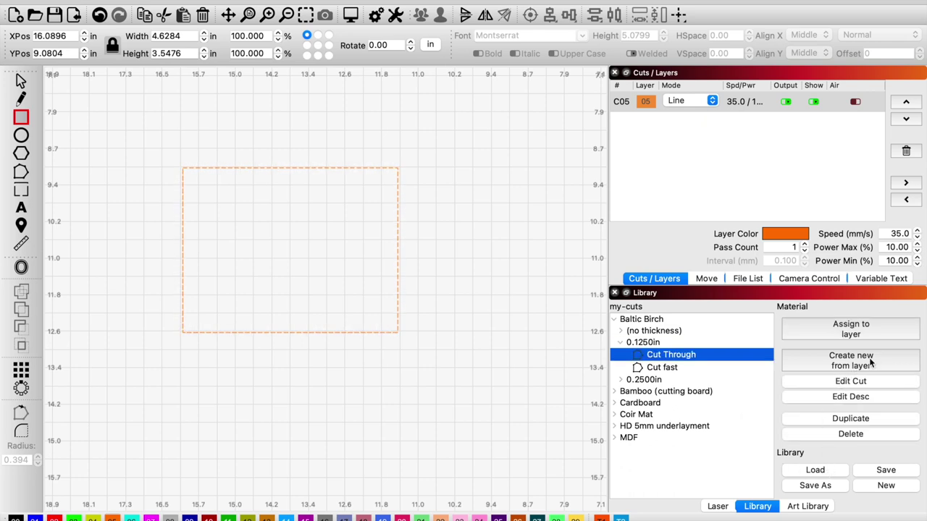
click(862, 333)
Locate the Thunder 100 Watt library file without loading it, then switch to the laser-resources web page.
click(814, 471)
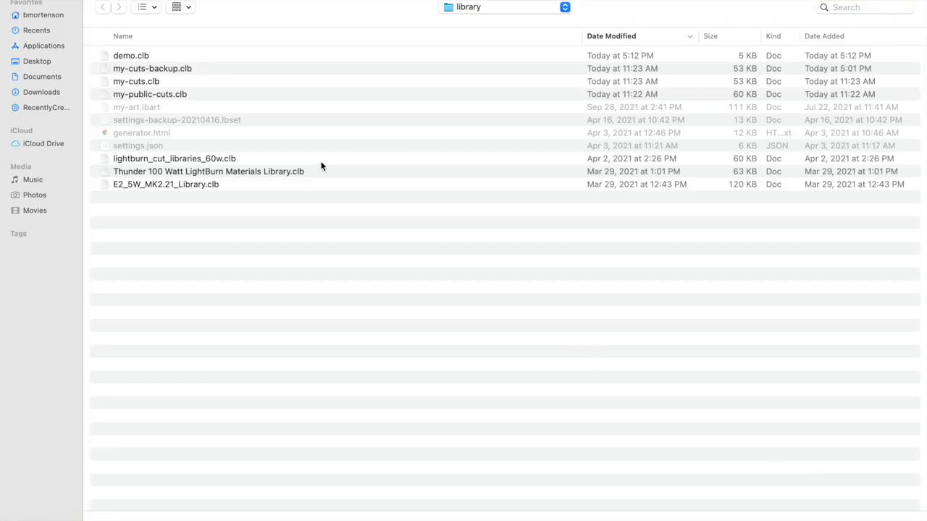
click(136, 80)
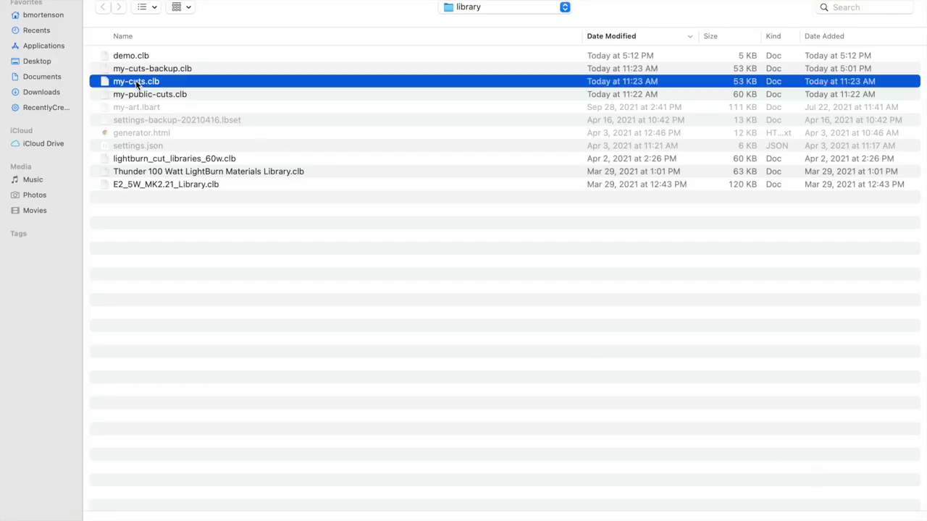
click(169, 173)
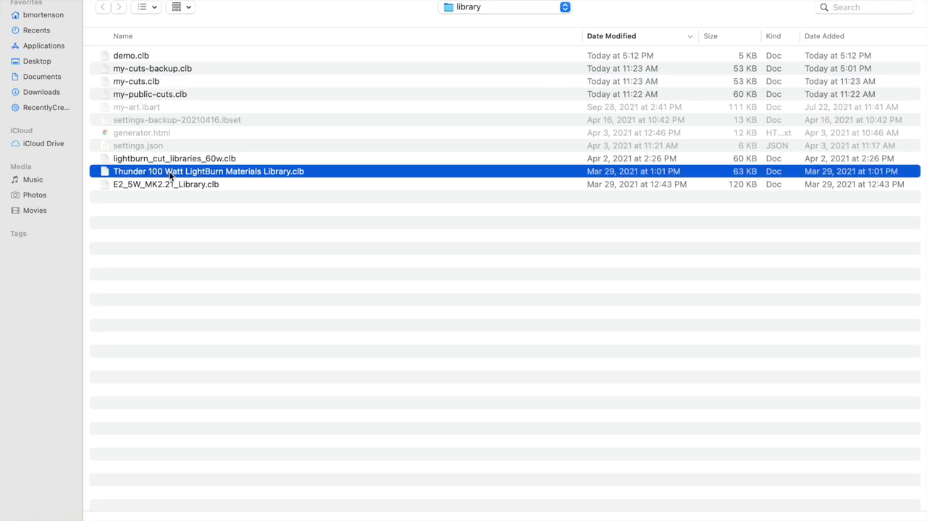
key(Return)
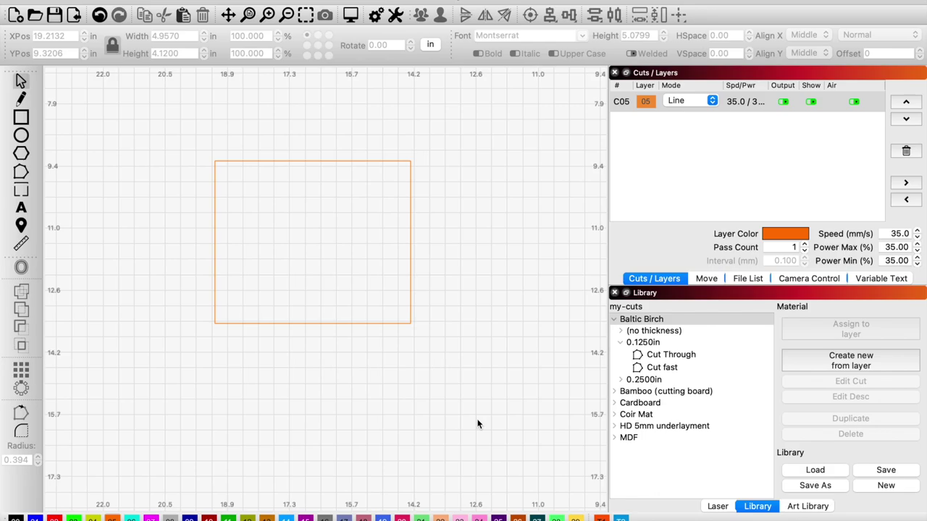
key(super+Tab)
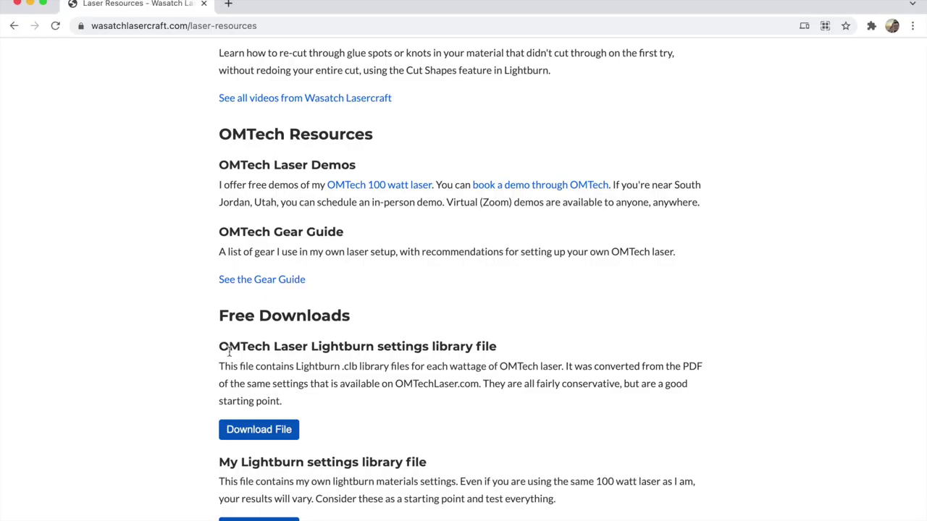
drag(220, 346, 303, 406)
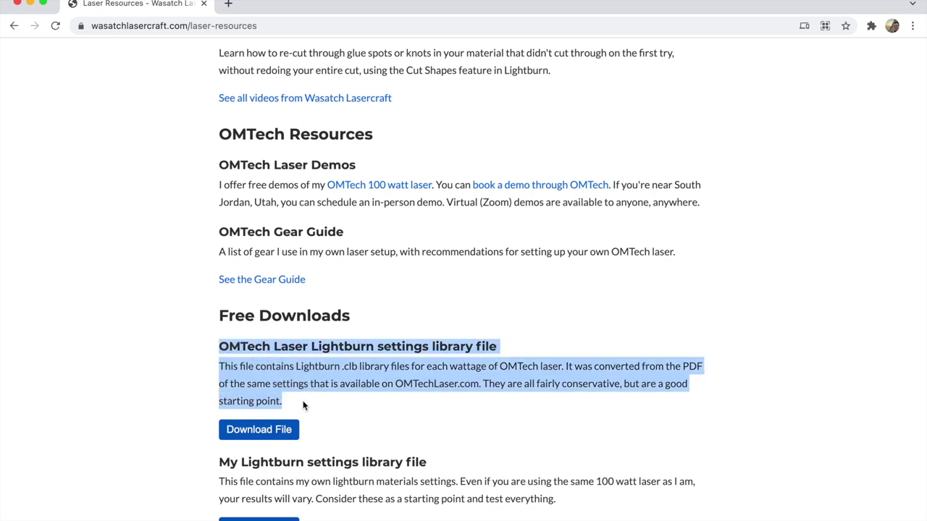
click(316, 411)
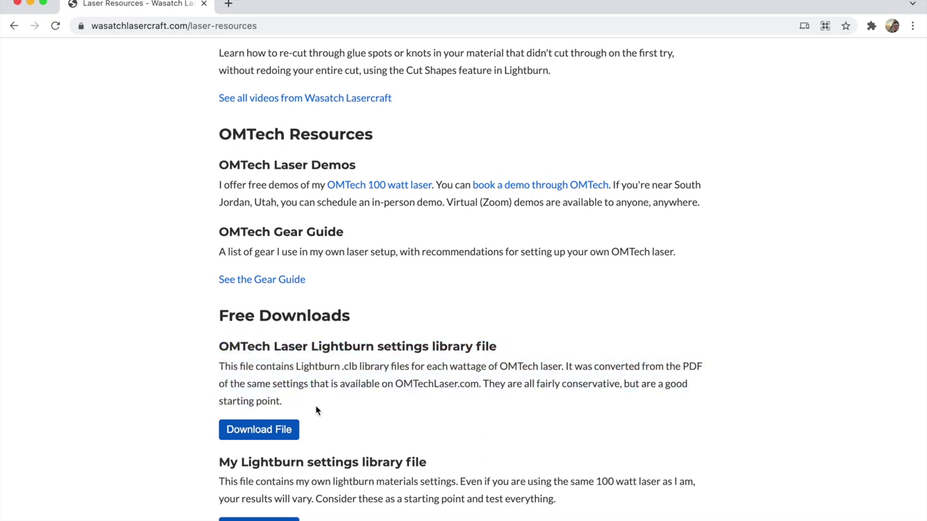
click(147, 27)
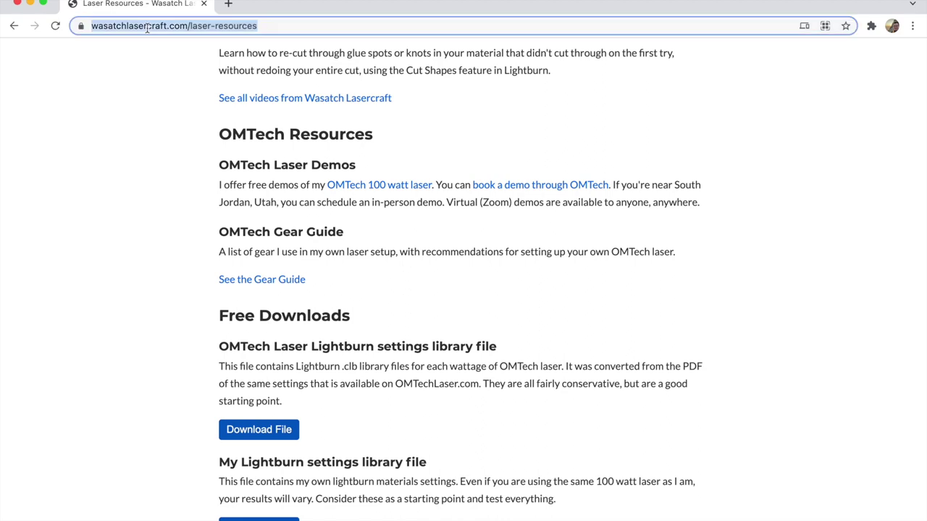
click(385, 413)
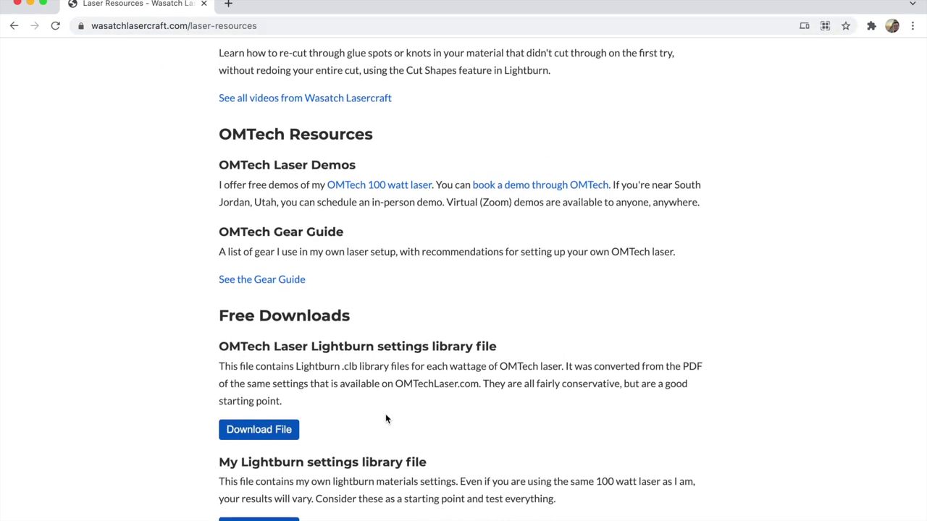